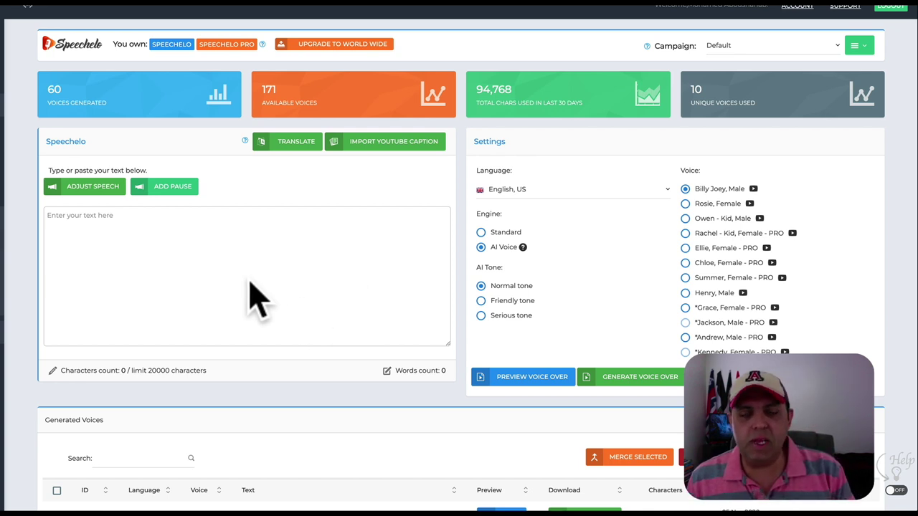
scroll(258, 298, "down", 20)
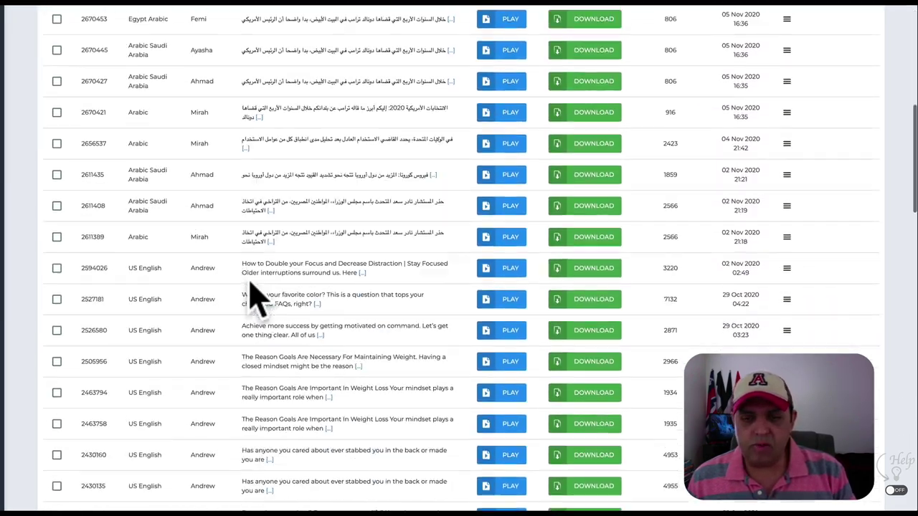
scroll(258, 298, "up", 20)
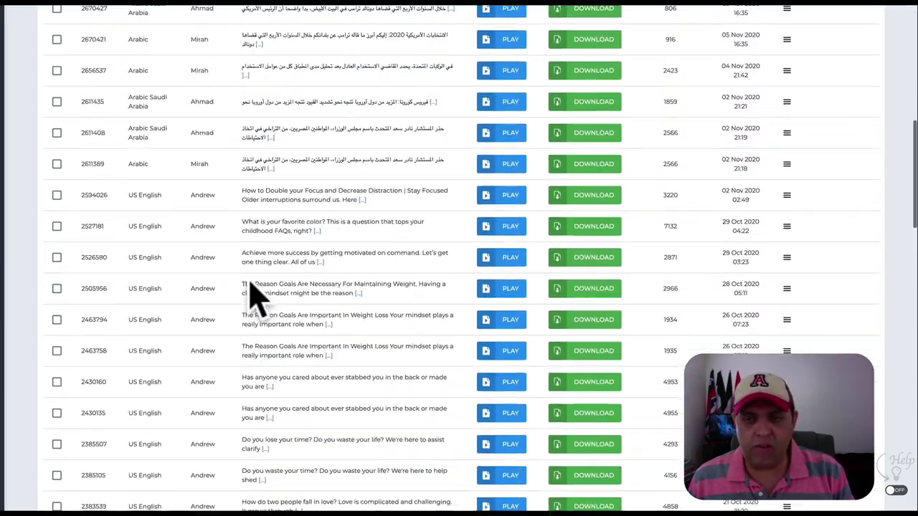
scroll(258, 298, "up", 3)
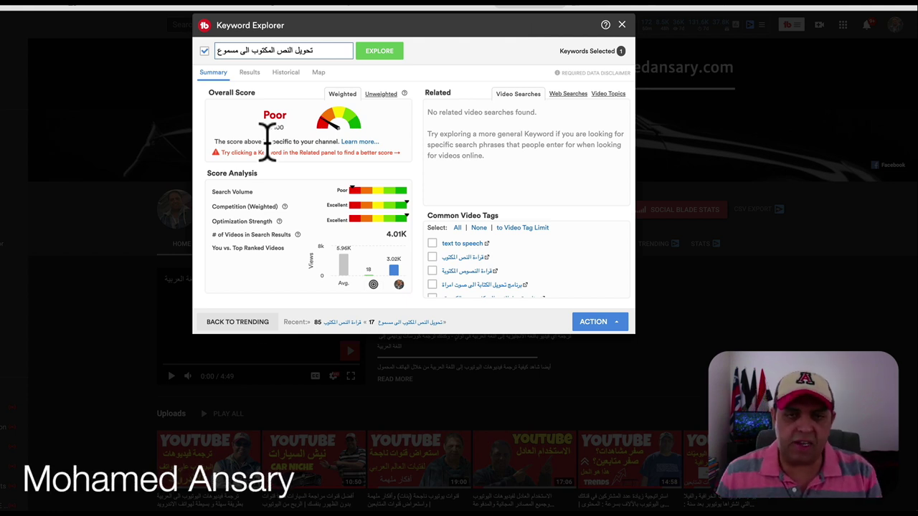
- In TubeBuddy's Keyword Explorer, view the unweighted score for "تحويل النص المكتوب الى مسموع" and explore "قراءة النص المكتوب", switching to its weighted score
left_click_drag(316, 51, 183, 45)
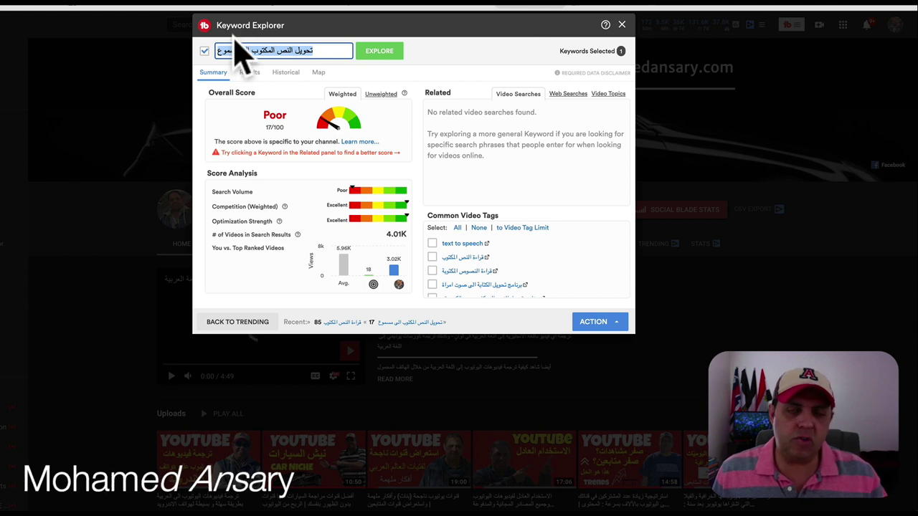
left_click_drag(334, 55, 179, 44)
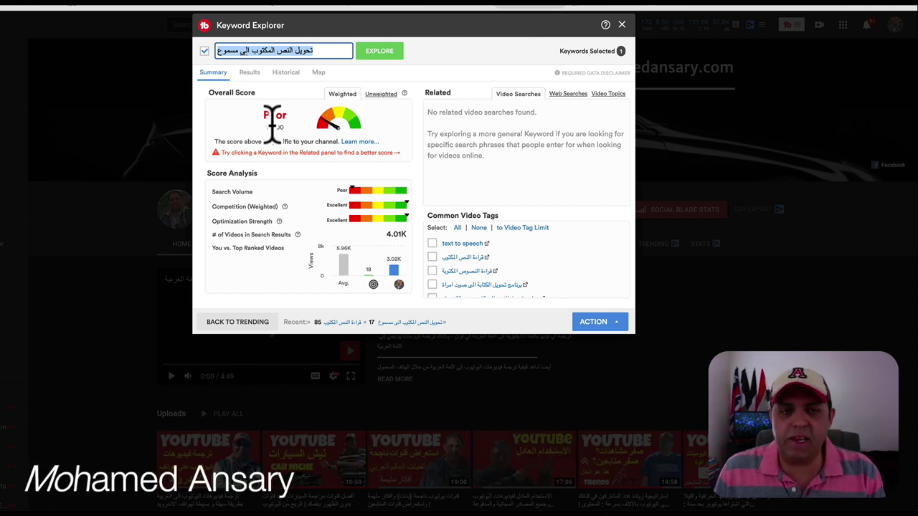
left_click_drag(308, 50, 174, 41)
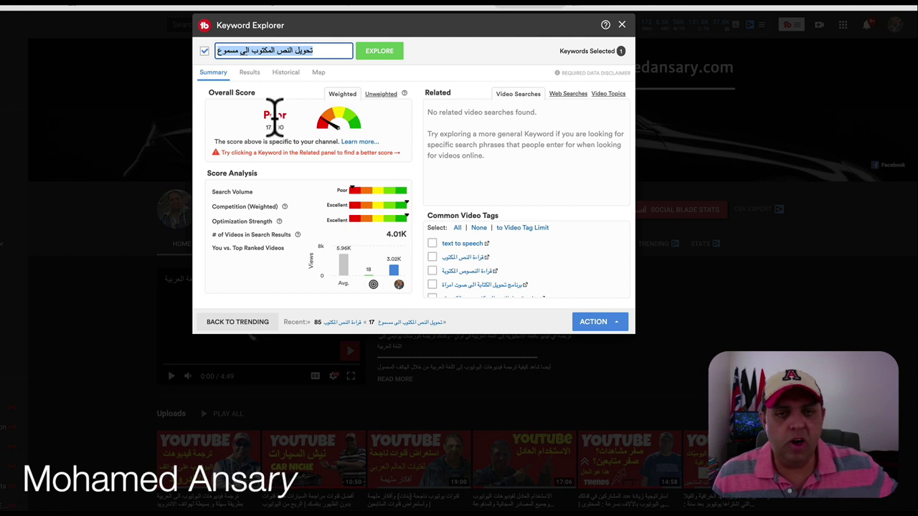
left_click(384, 96)
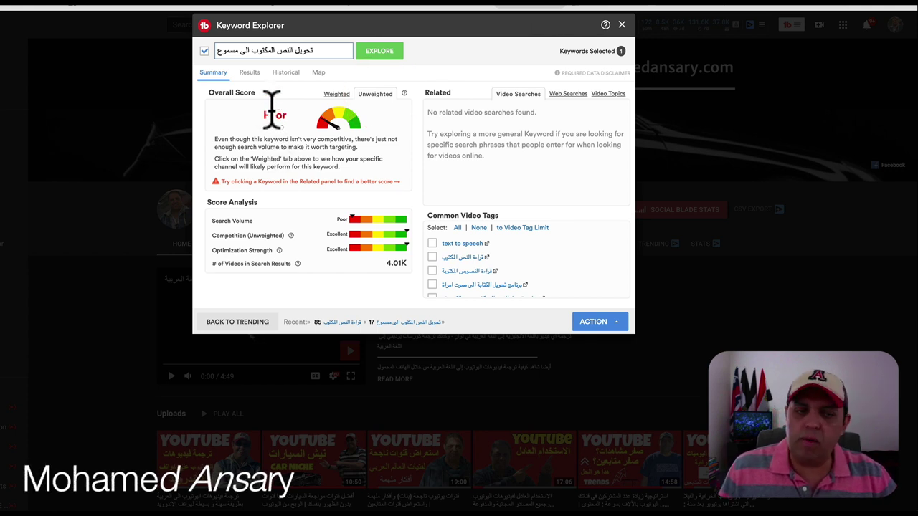
left_click(470, 258)
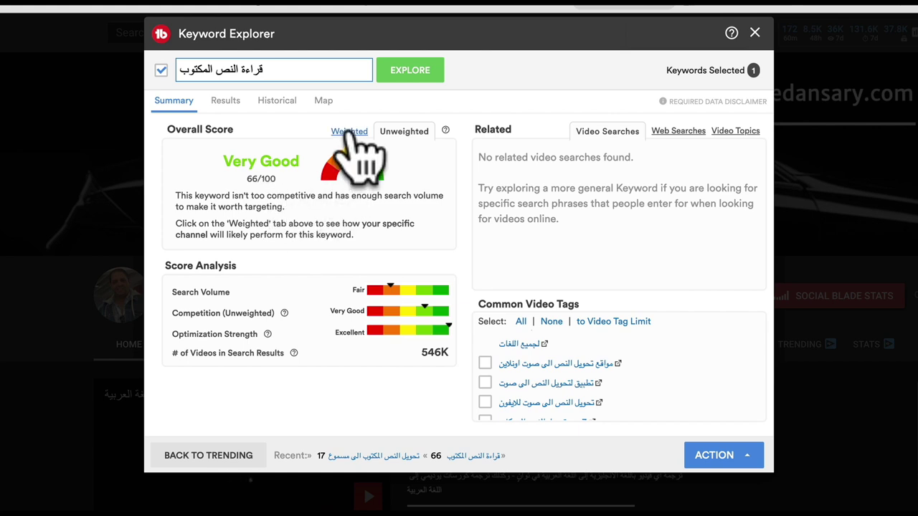
left_click(349, 132)
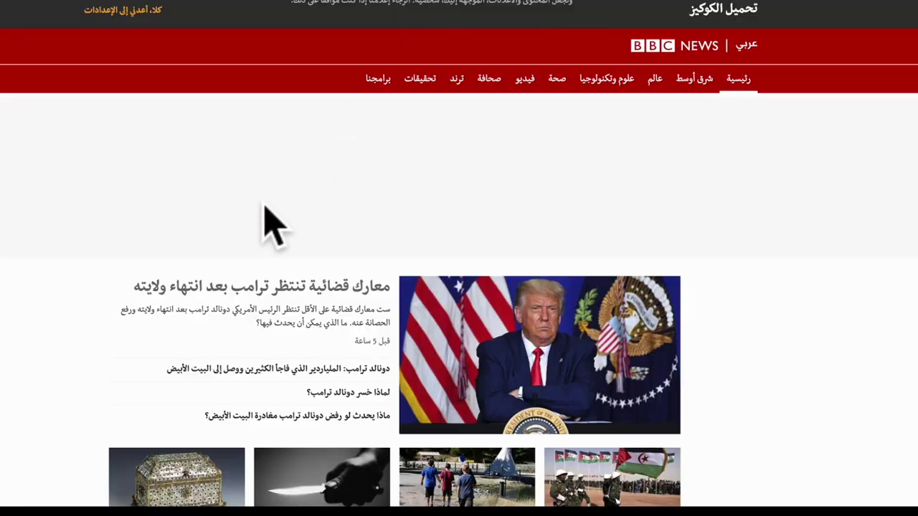
- Open the BBC News Arabic lead story about the court battles awaiting Trump and go to its opening paragraphs
scroll(266, 221, "down", 3)
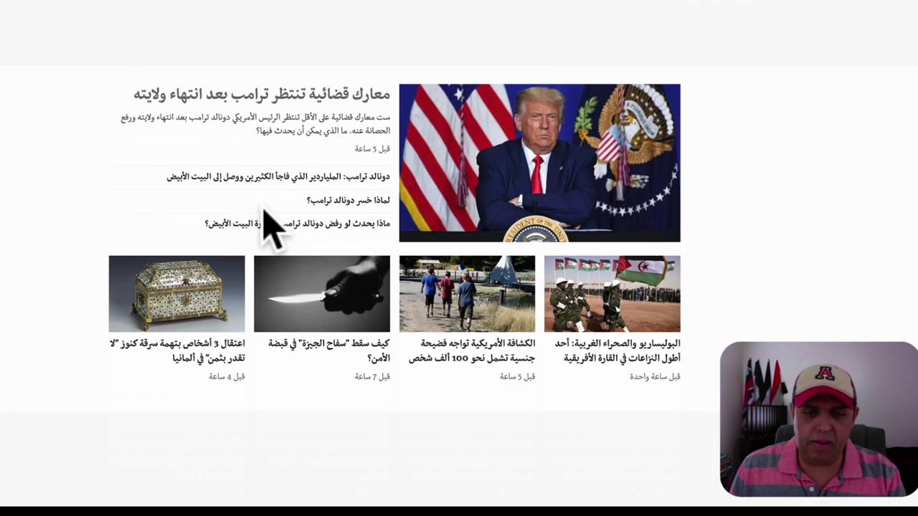
left_click(305, 93)
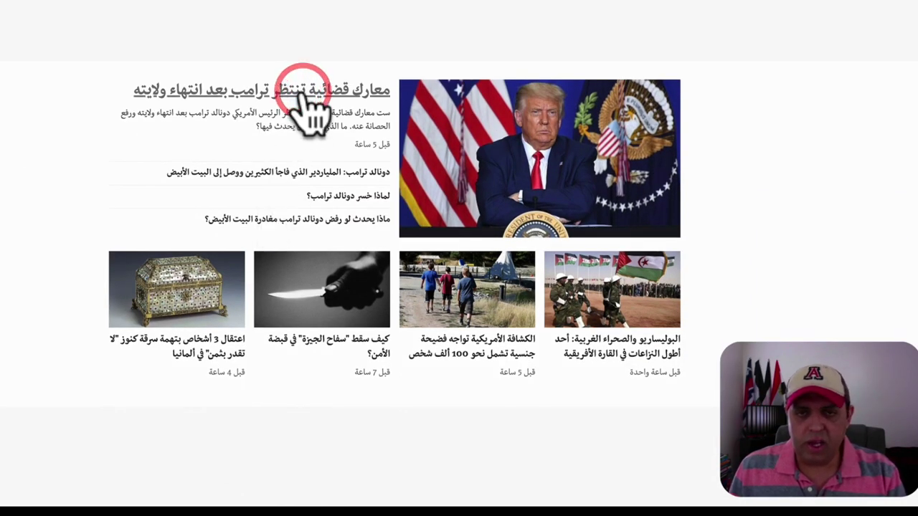
scroll(52, 194, "down", 3)
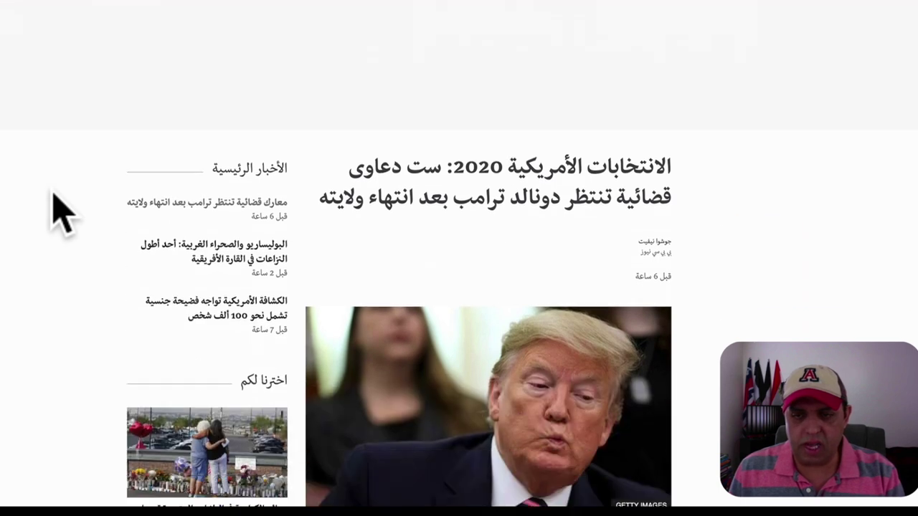
scroll(52, 194, "down", 5)
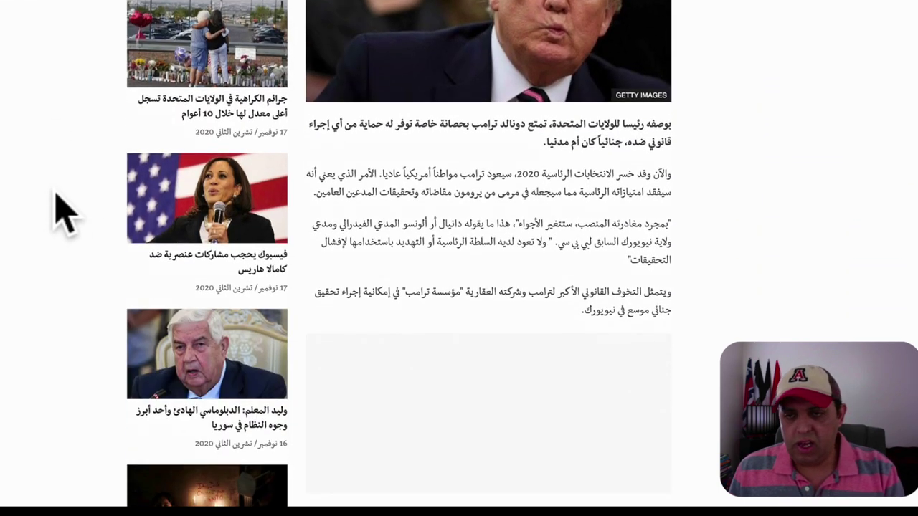
- Copy the article's first four paragraphs and paste them into the voice-over text box in Speechelo
left_click_drag(570, 327, 668, 121)
right_click(628, 132)
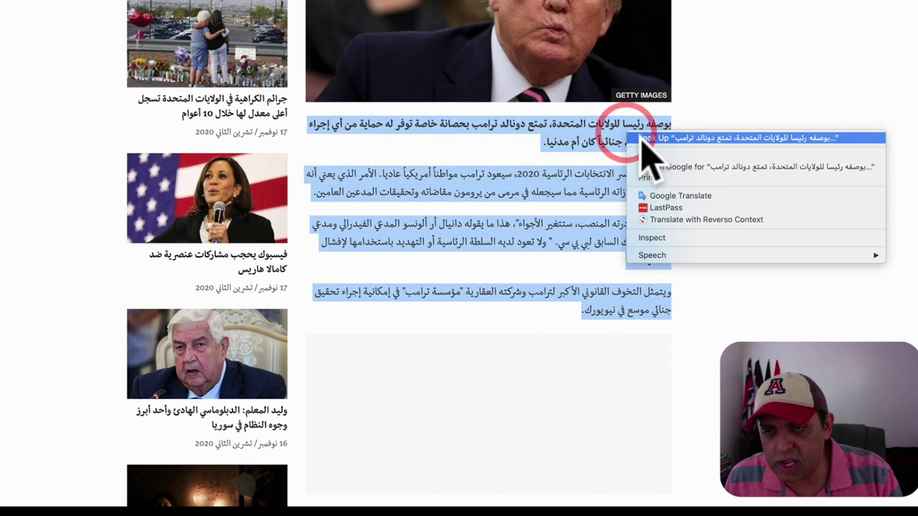
left_click(650, 152)
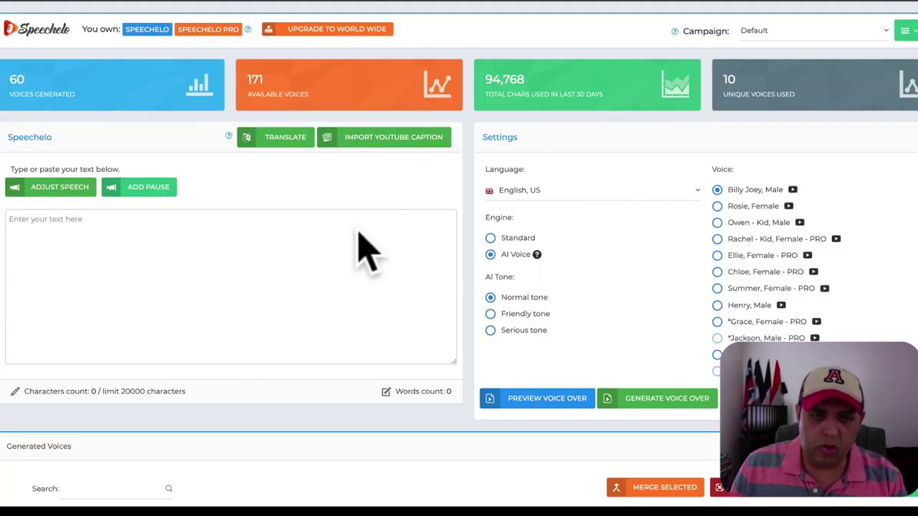
left_click(250, 287)
key("ctrl+v")
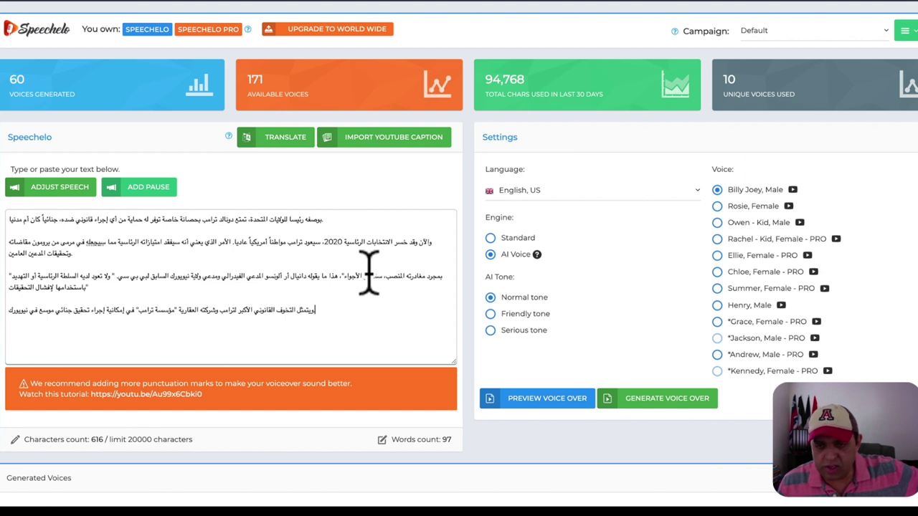
- Set the voice-over language to Arabic, Egypt
left_click(530, 190)
scroll(573, 294, "down", 10)
scroll(577, 301, "up", 10)
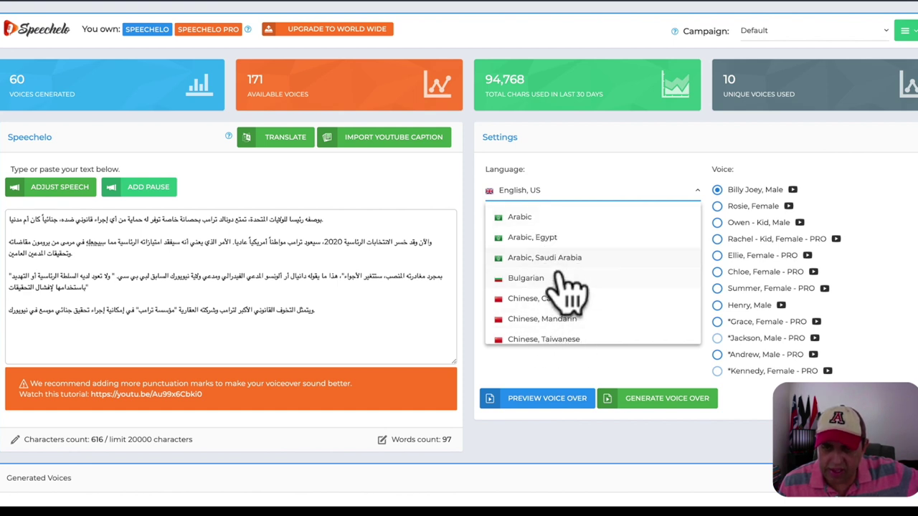
scroll(542, 302, "down", 5)
scroll(542, 301, "up", 5)
left_click(545, 217)
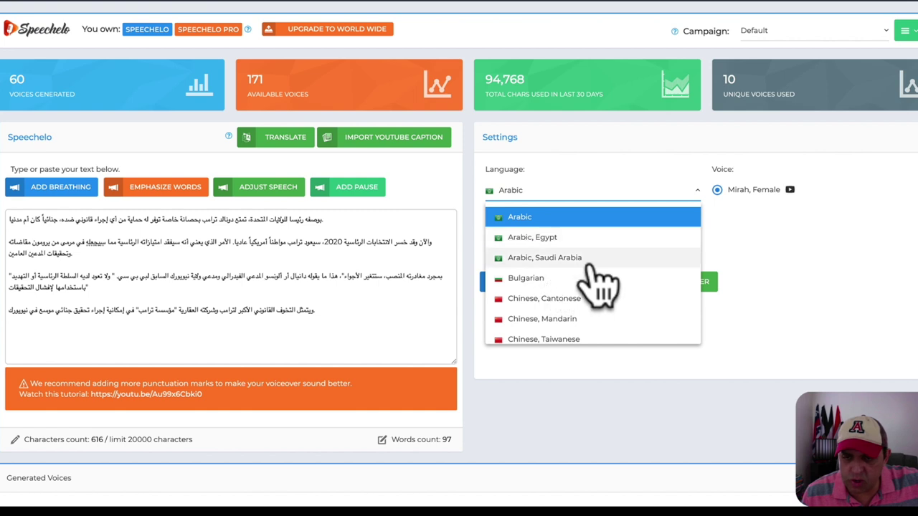
left_click(567, 237)
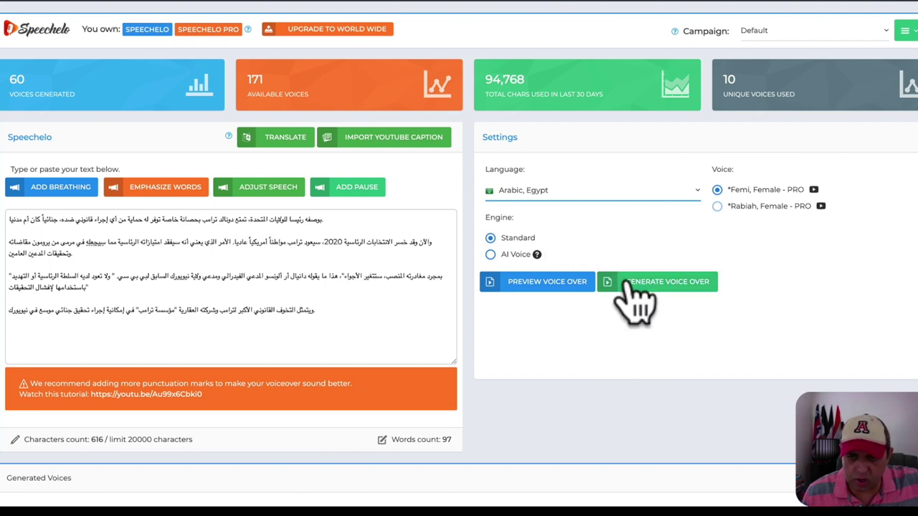
- Generate the voice-over with the Femi voice and Standard engine, keeping the text as it is without extra punctuation
left_click(608, 285)
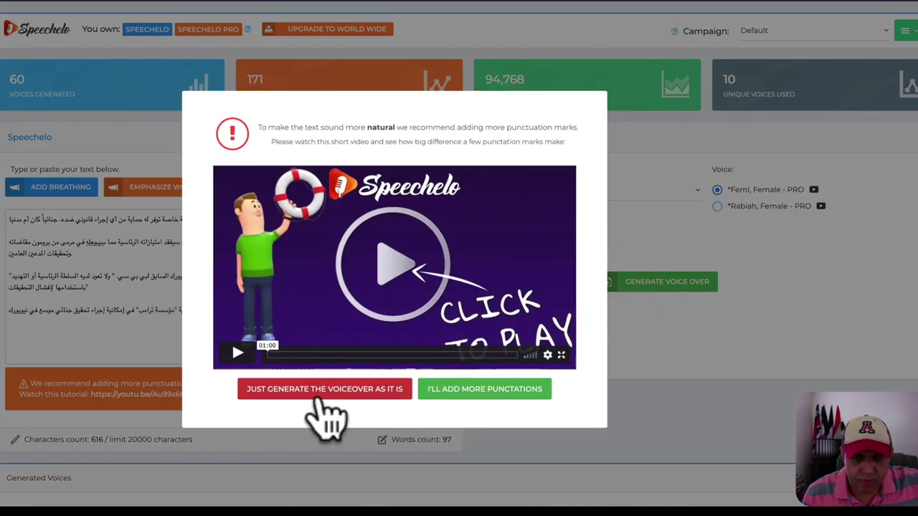
left_click(330, 392)
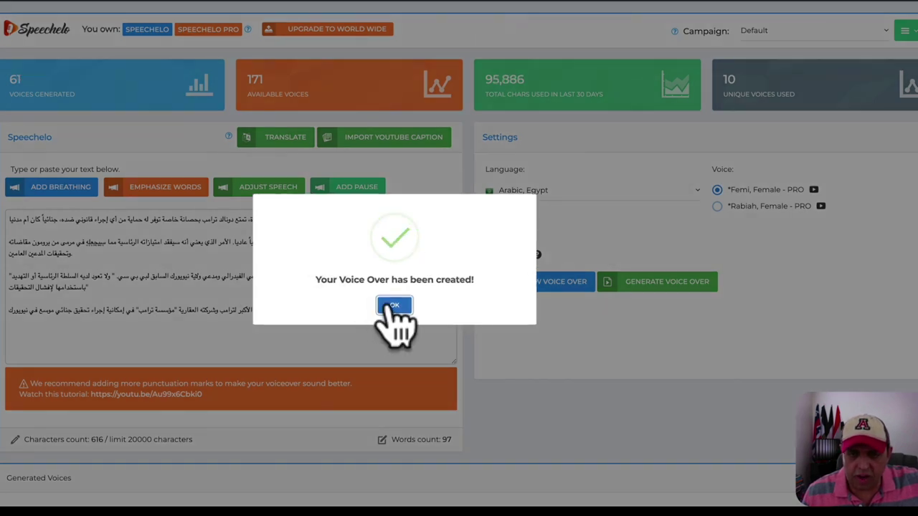
left_click(388, 303)
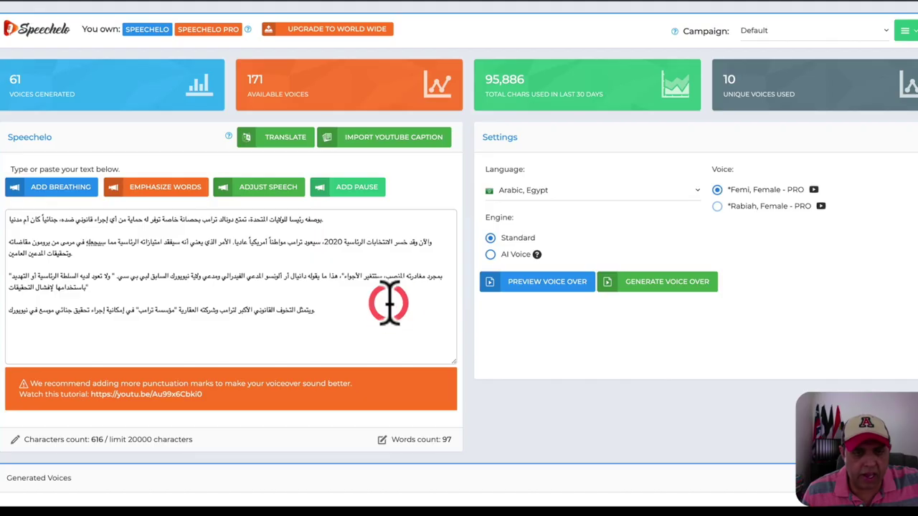
- Play the newly generated Femi voice-over and close its audio preview
scroll(389, 309, "down", 4)
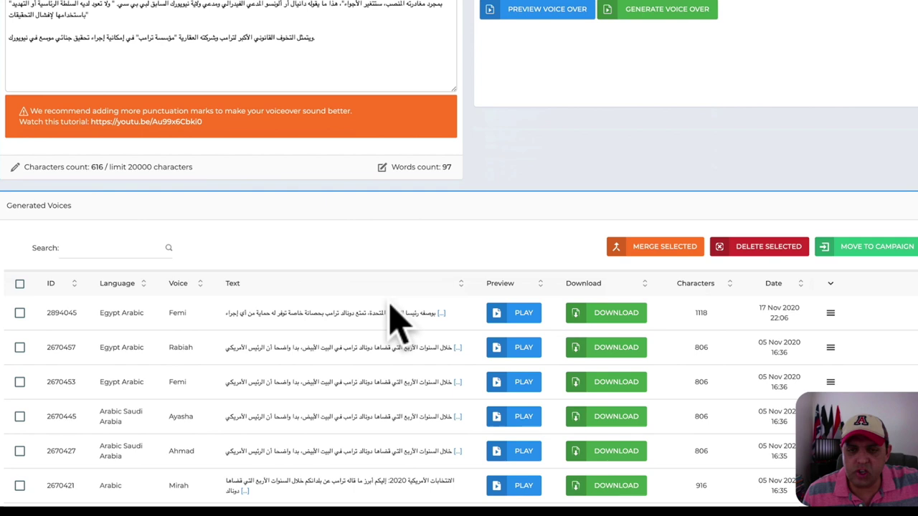
left_click(495, 313)
key("XF86AudioRaiseVolume")
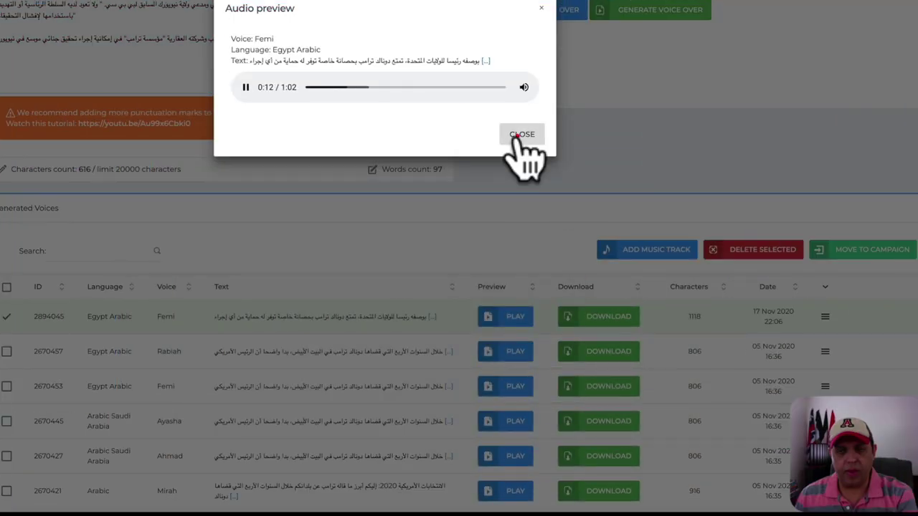
left_click(530, 132)
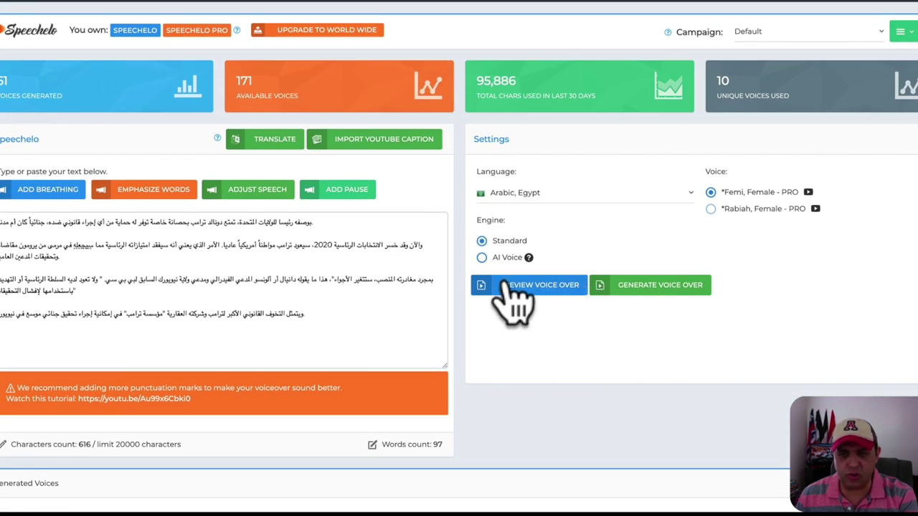
- Generate an Egyptian Arabic voice-over of the same text with the AI Voice engine and Rabiah voice, and listen to its preview
left_click(710, 209)
left_click(398, 315)
left_click(481, 257)
left_click(710, 209)
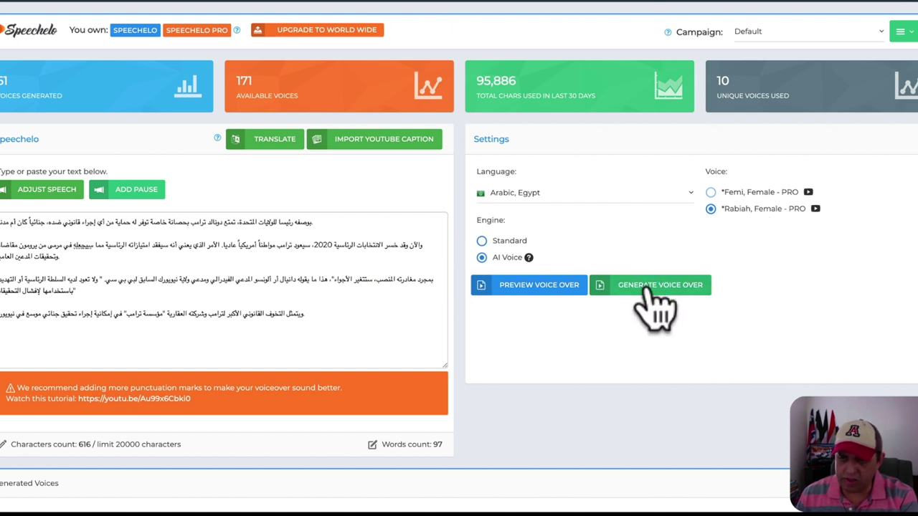
left_click(648, 286)
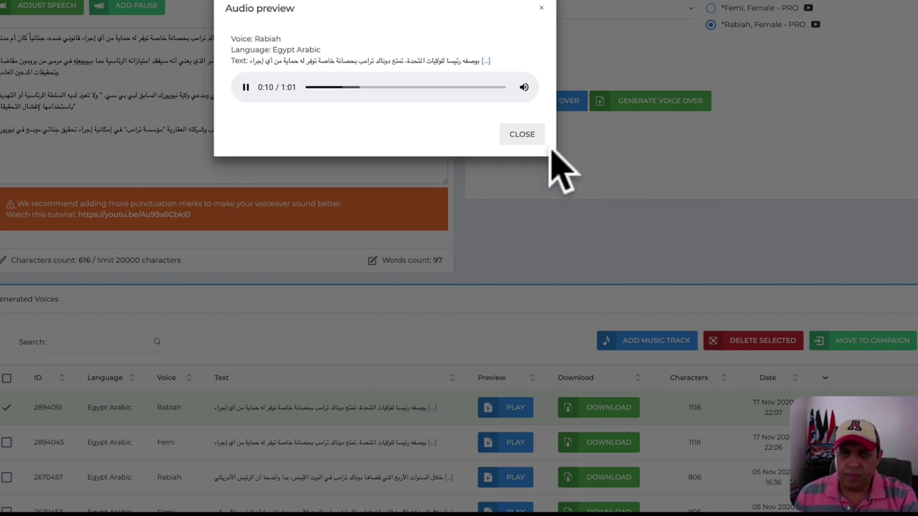
left_click(522, 135)
- Switch the language to Arabic, generate the voice-over with the Mirah voice, and listen to its preview
scroll(543, 174, "up", 2)
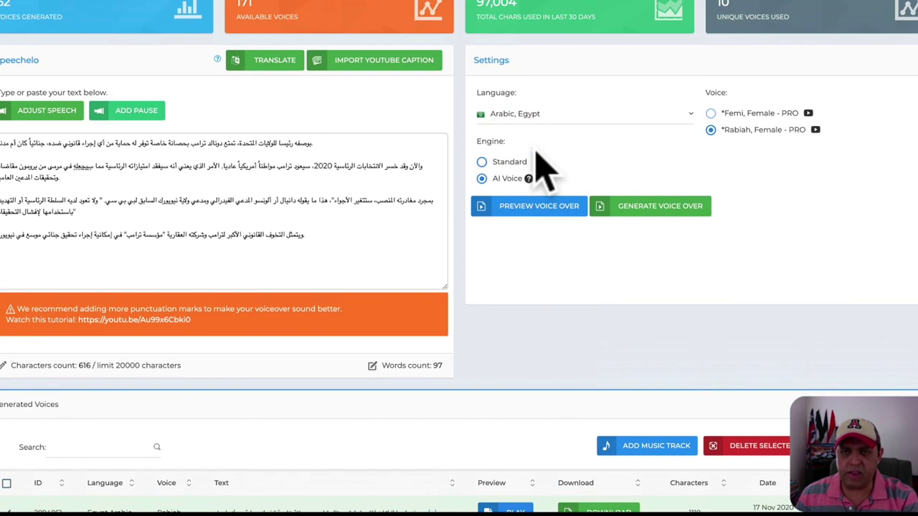
left_click(543, 116)
left_click(537, 138)
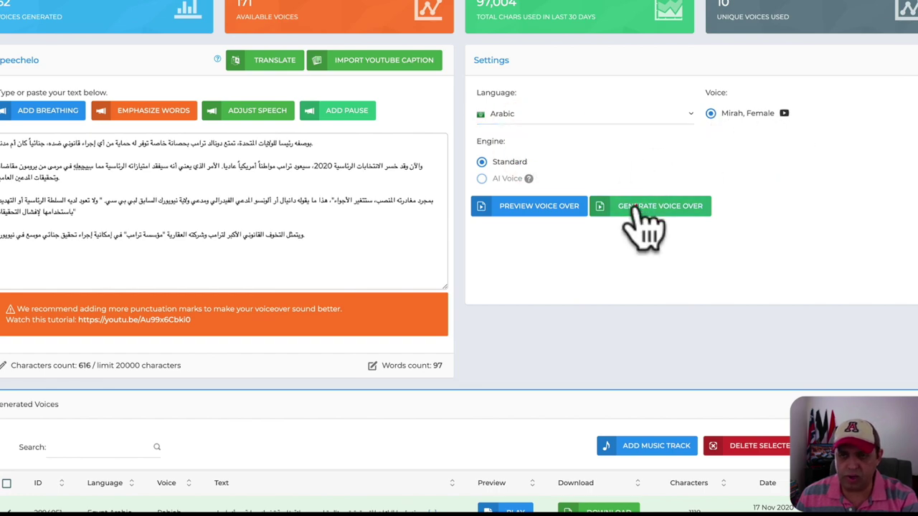
left_click(634, 208)
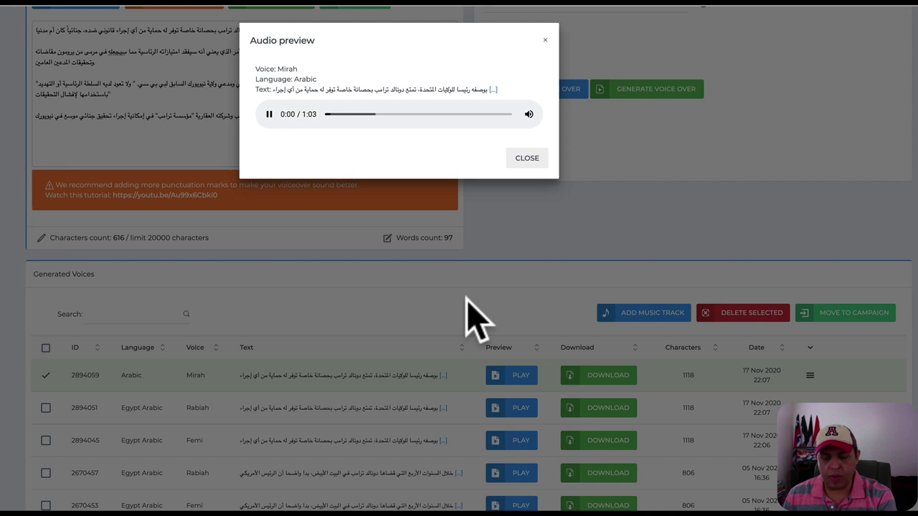
key("XF86AudioRaiseVolume")
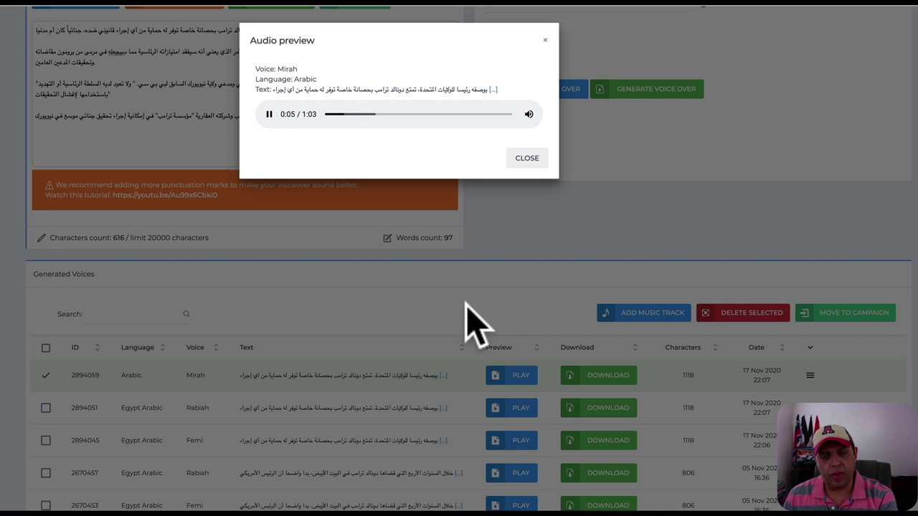
left_click(528, 158)
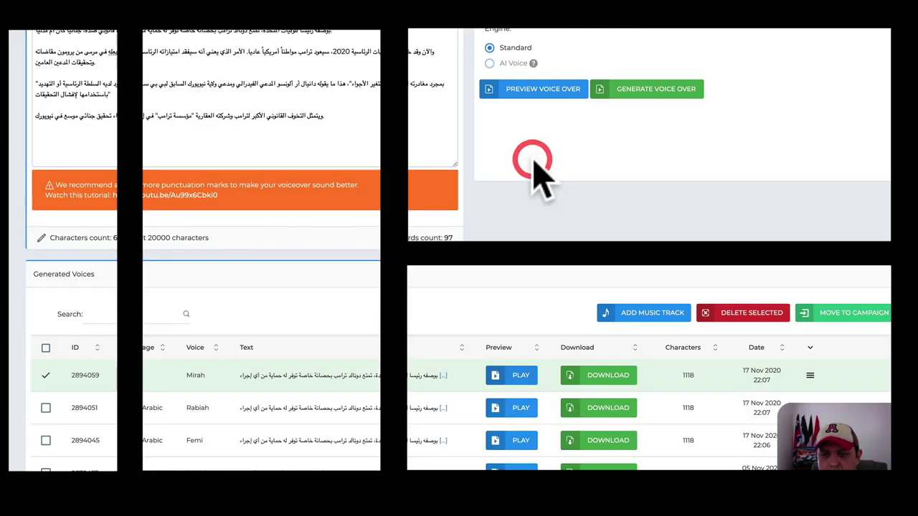
- Switch the language to Arabic, Saudi Arabia, generate the voice-over with the Ahmad voice and Standard engine, and play its preview
scroll(528, 259, "up", 2)
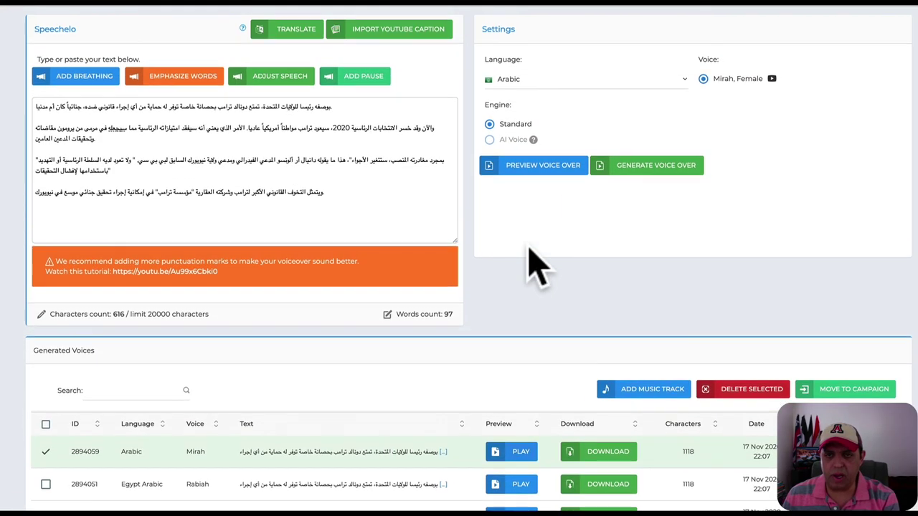
scroll(538, 265, "up", 2)
left_click(543, 173)
left_click(560, 236)
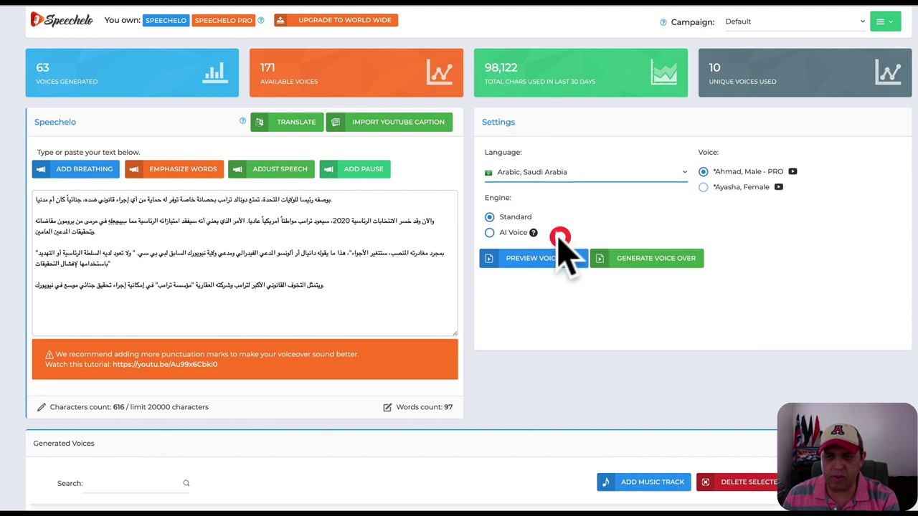
left_click(632, 261)
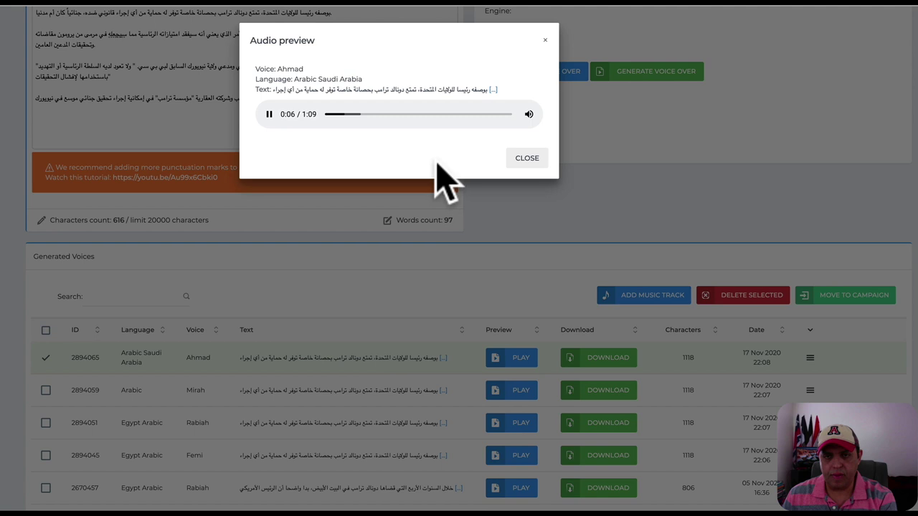
- Switch to the AI Voice engine and generate the Saudi Arabic voice-over of the same text with the female Ayasha voice
left_click(527, 159)
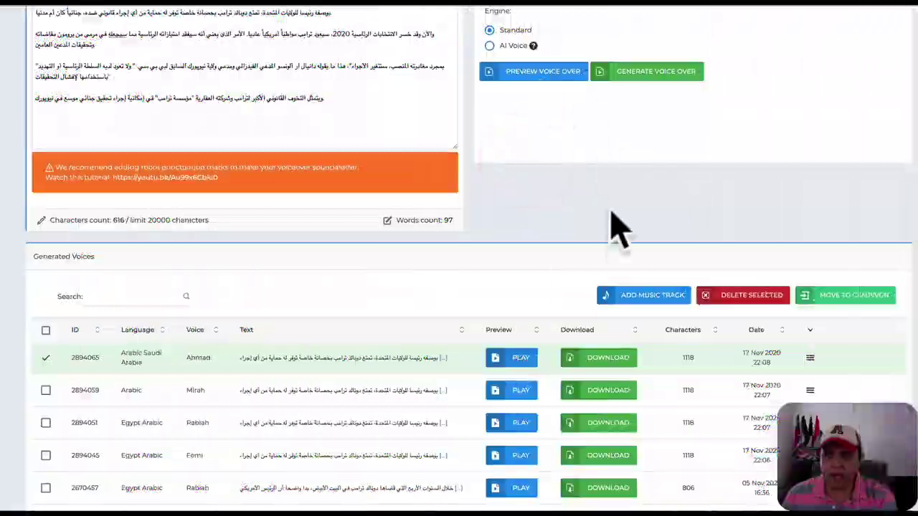
scroll(610, 219, "up", 1)
left_click(704, 100)
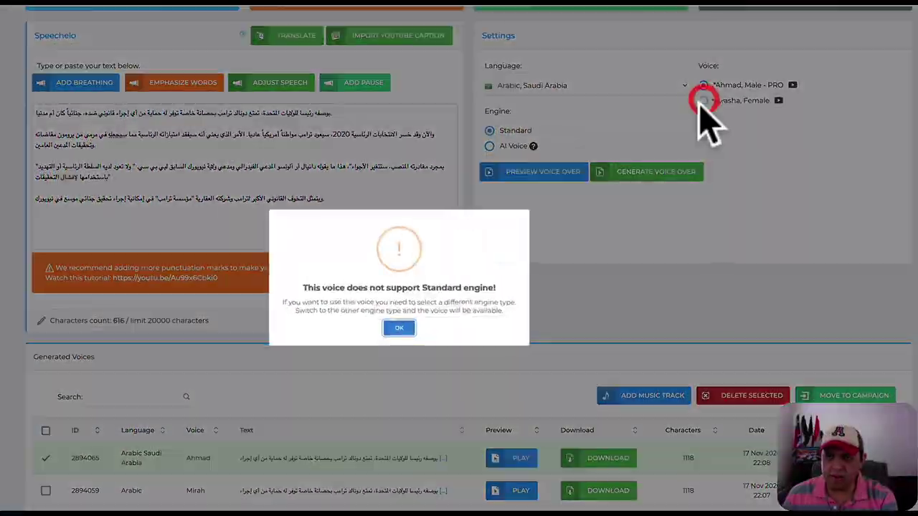
left_click(398, 330)
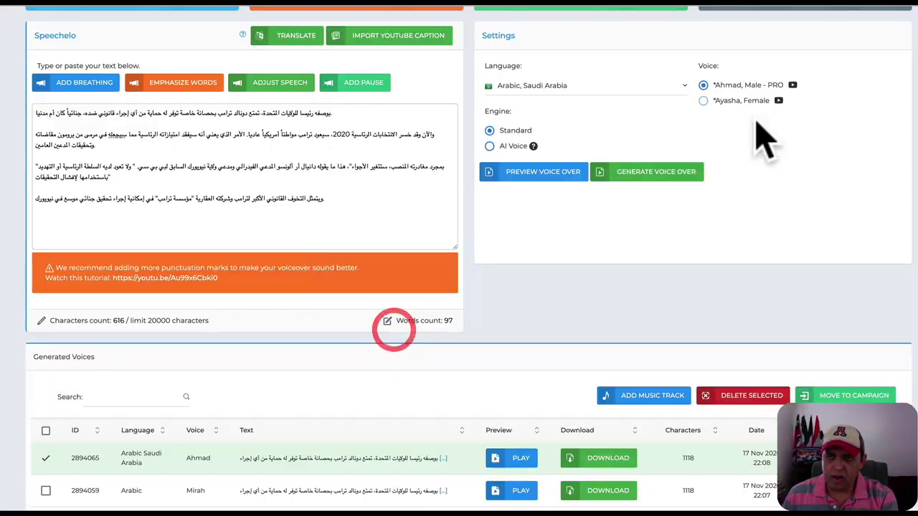
left_click(490, 146)
left_click(703, 101)
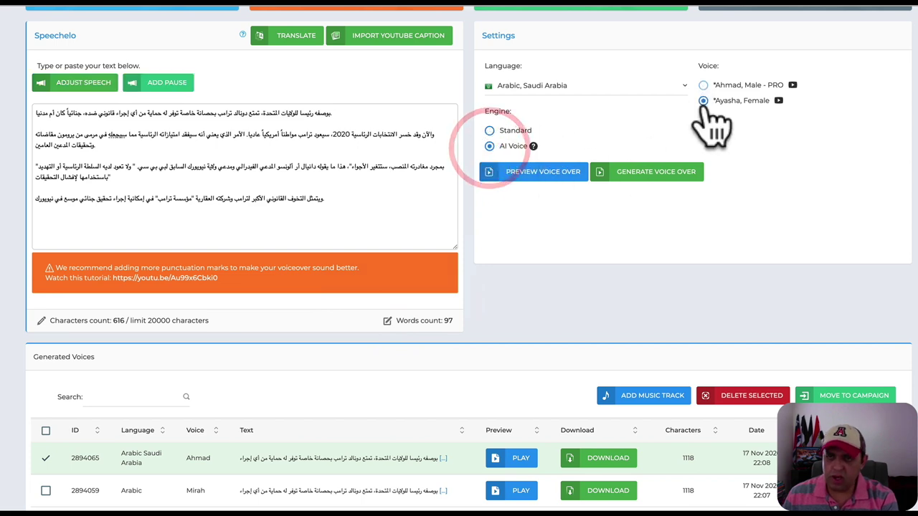
left_click(631, 172)
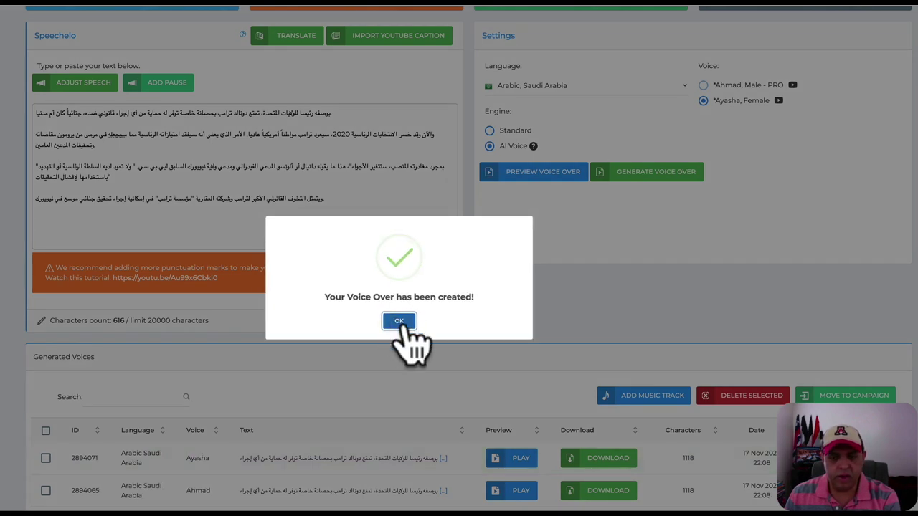
left_click(397, 321)
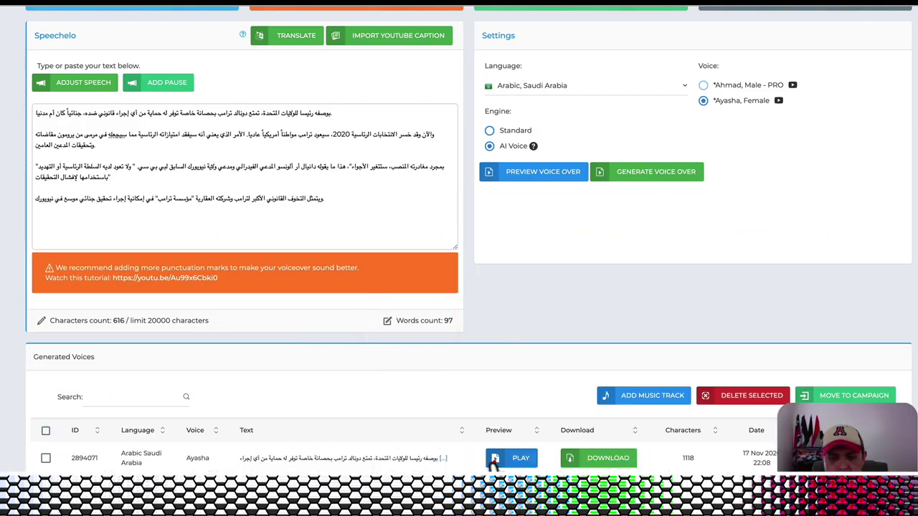
- Play the previews of the new Saudi Arabic Ayasha, Egyptian Arabic Rabiah and Arabic Mirah voice-overs to compare them
left_click(493, 457)
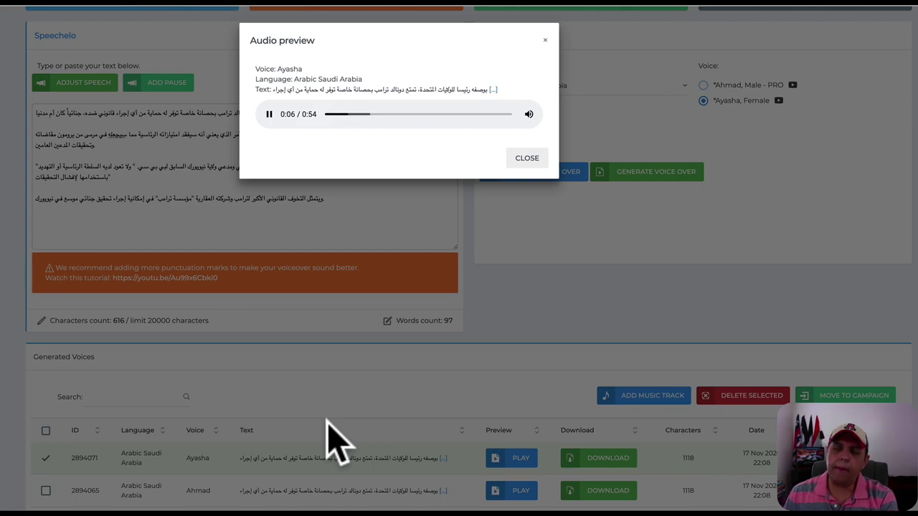
left_click(527, 162)
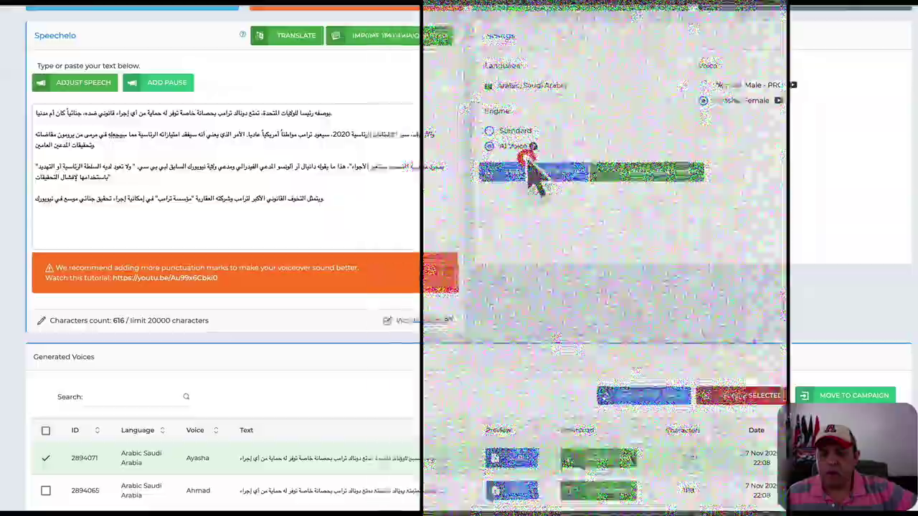
scroll(422, 307, "down", 2)
scroll(422, 307, "down", 1)
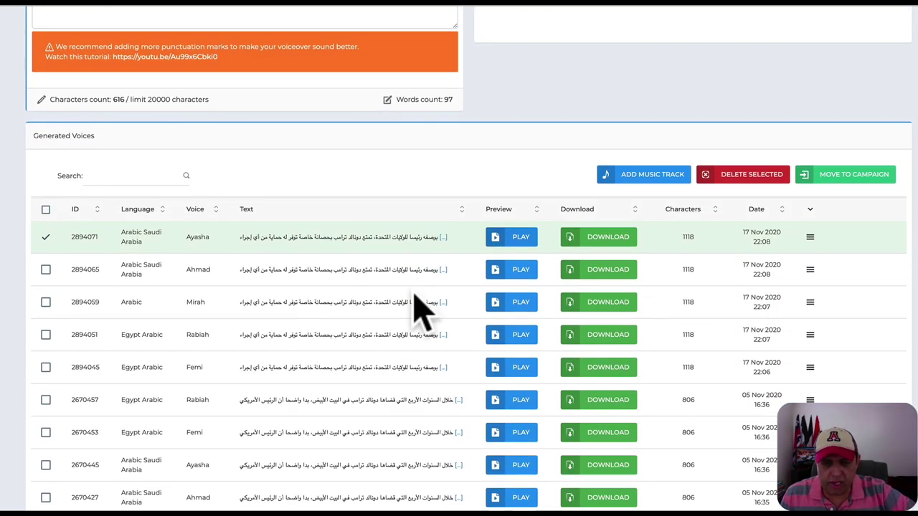
left_click(502, 336)
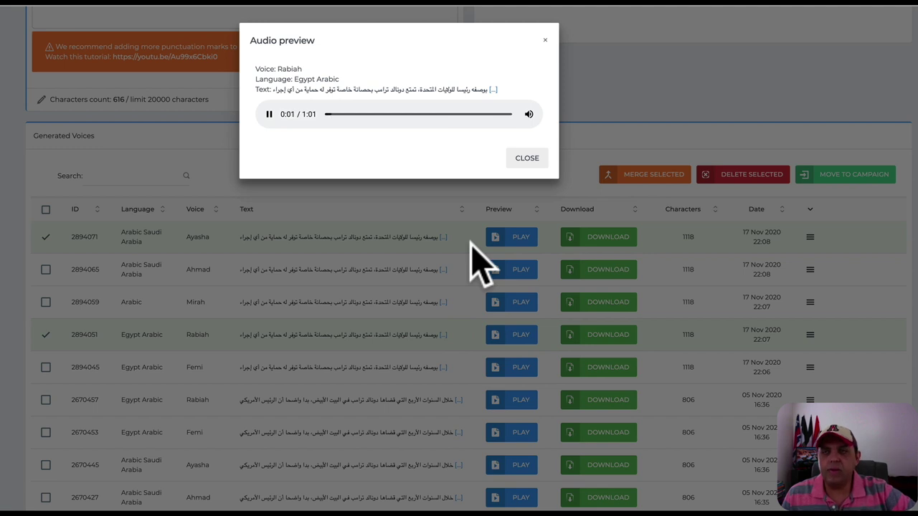
left_click(527, 159)
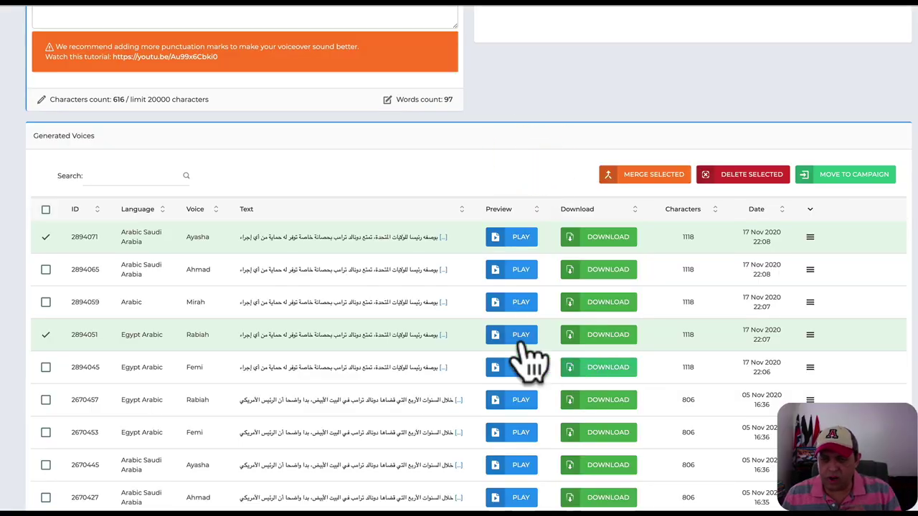
left_click(502, 302)
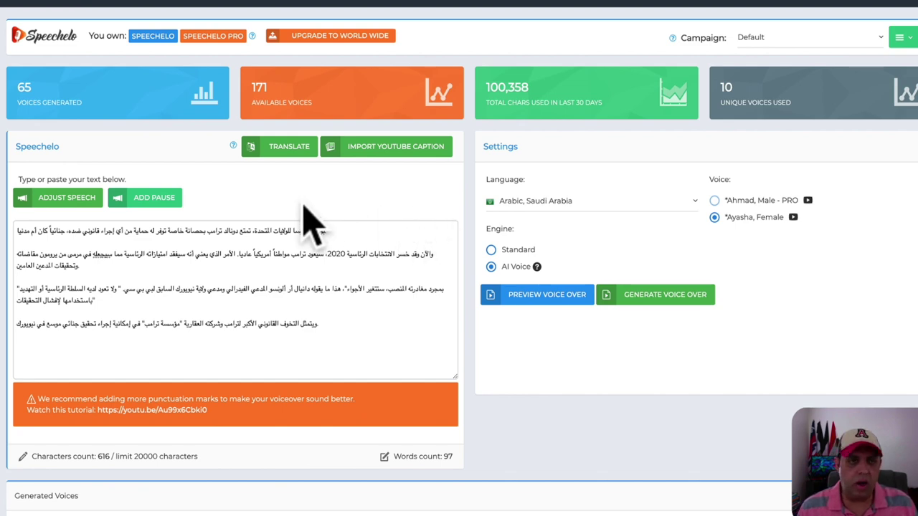
- Play the US English Andrew voice-over "How to Double your Focus and Decrease Distraction" at a lower volume and close its preview
scroll(180, 215, "down", 5)
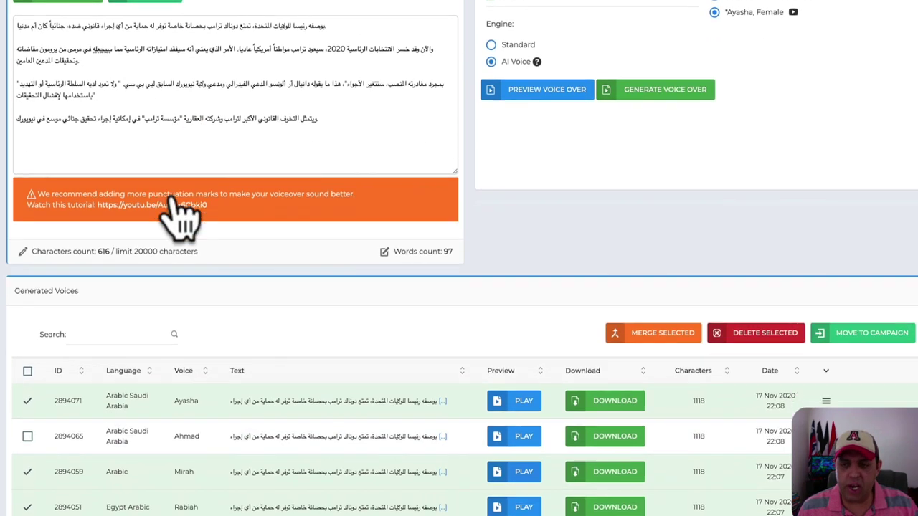
scroll(262, 389, "up", 4)
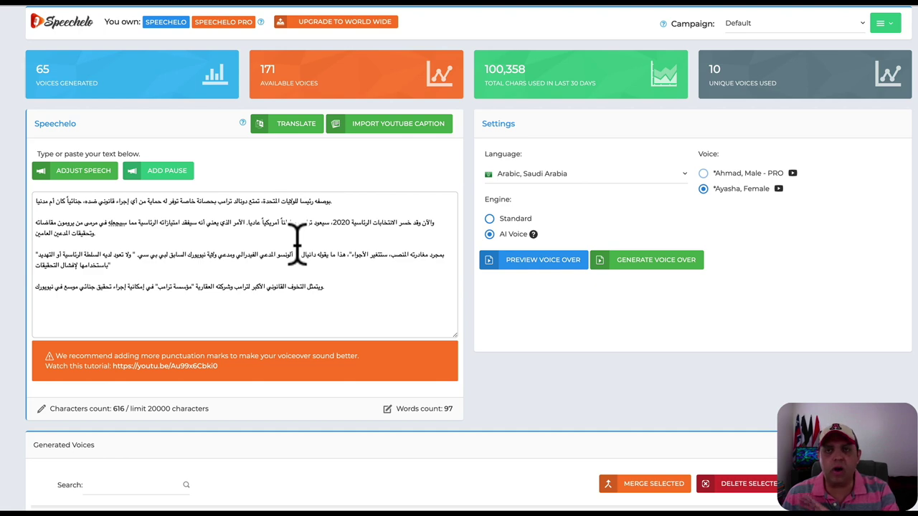
scroll(309, 255, "down", 10)
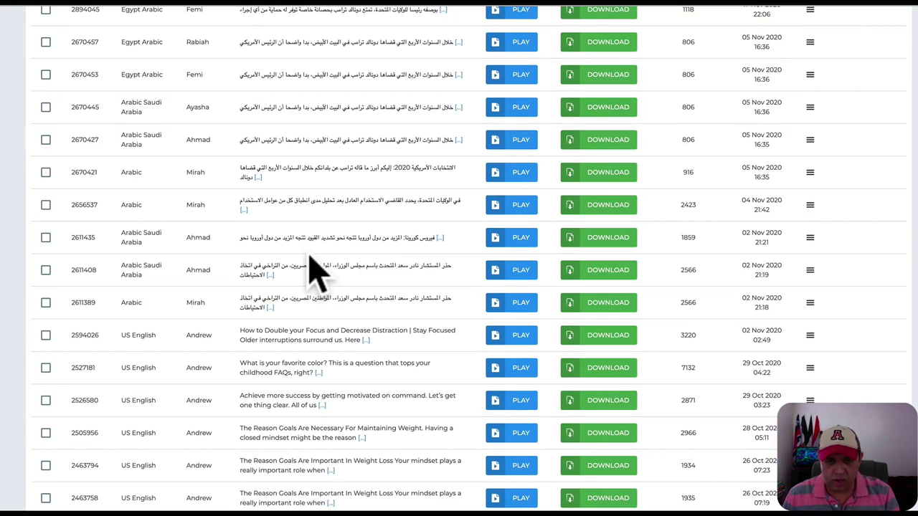
scroll(309, 256, "down", 2)
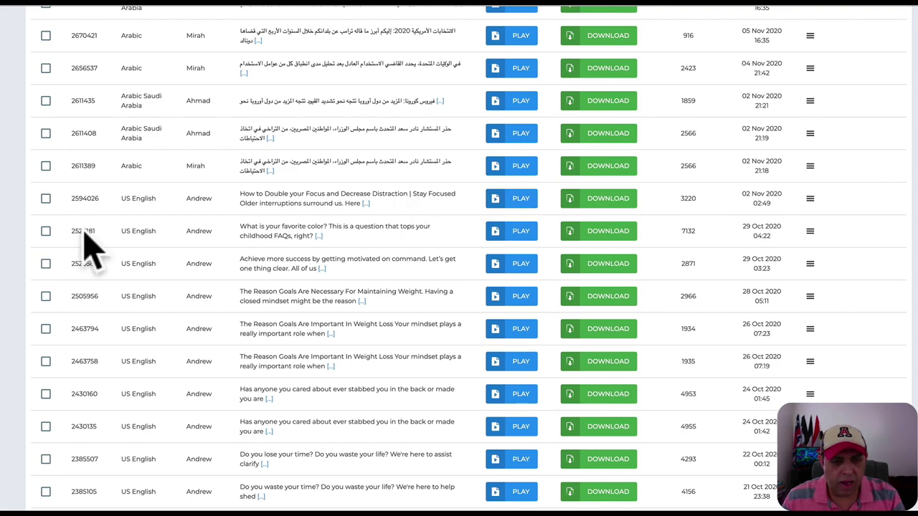
left_click(491, 201)
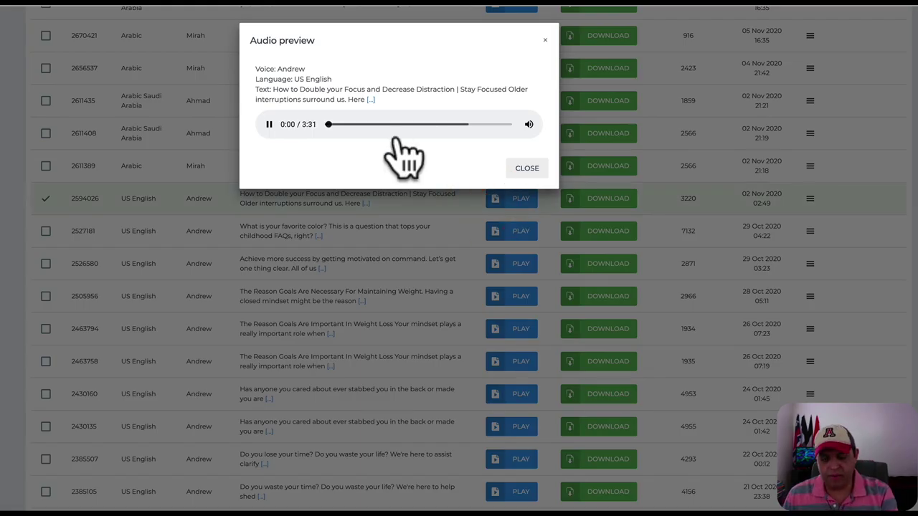
key("XF86AudioLowerVolume")
key("XF86AudioLowerVolume")
key("XF86AudioLowerVolume")
key("XF86AudioLowerVolume")
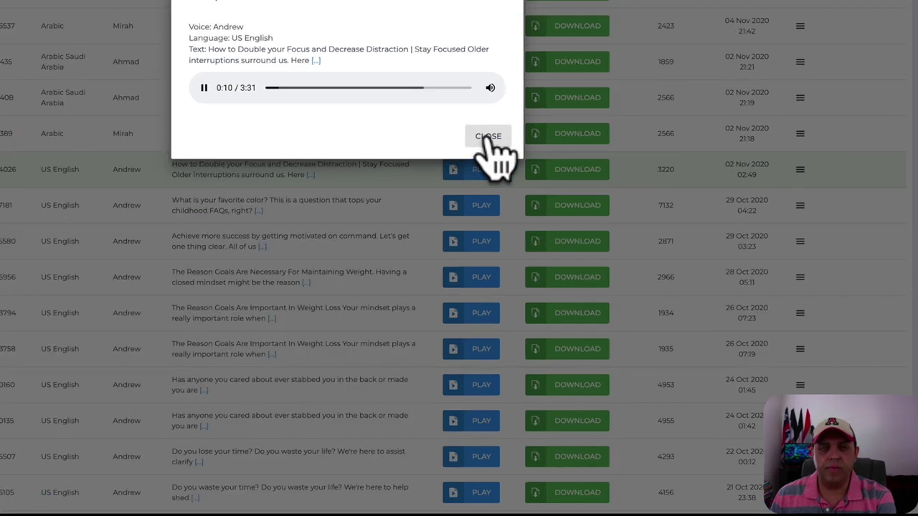
left_click(490, 136)
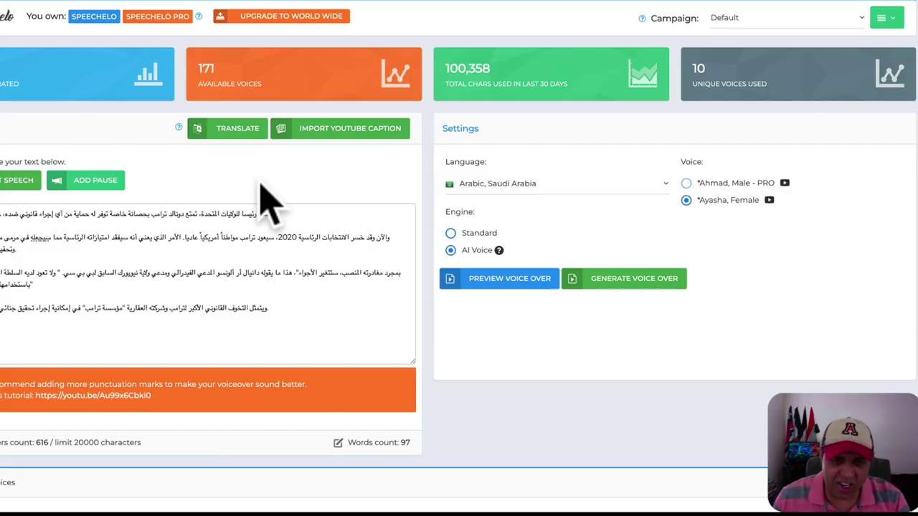
- Switch to Viddyoze and look through the landscape video templates on its Browse page
left_click(265, 292)
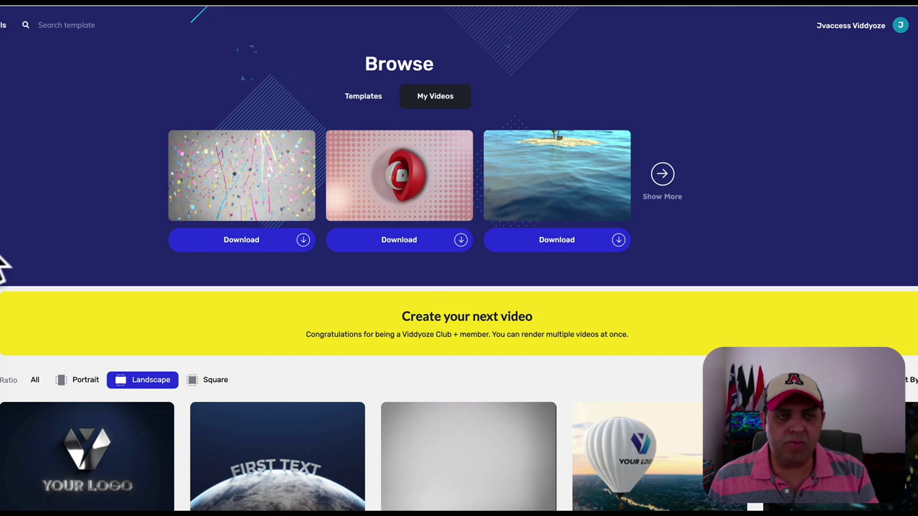
scroll(3, 267, "down", 4)
scroll(2, 267, "up", 4)
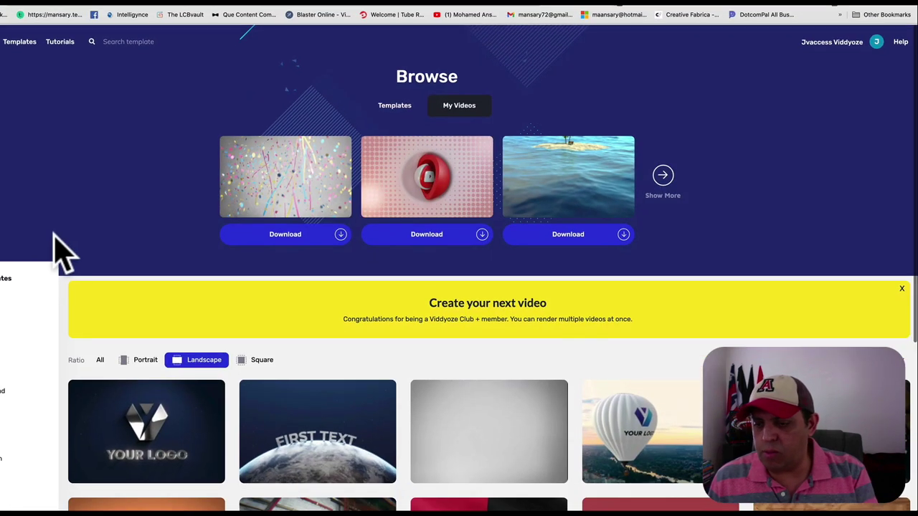
scroll(2, 266, "down", 3)
scroll(61, 254, "down", 2)
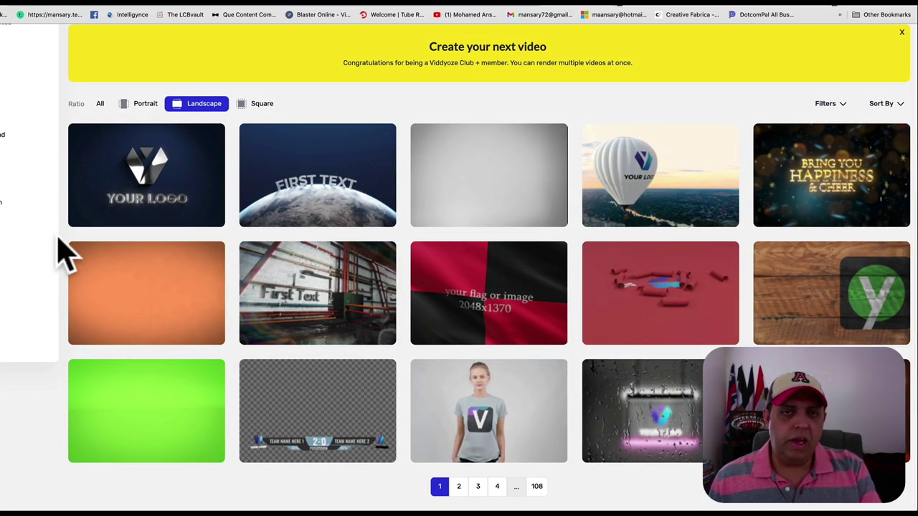
scroll(61, 254, "up", 4)
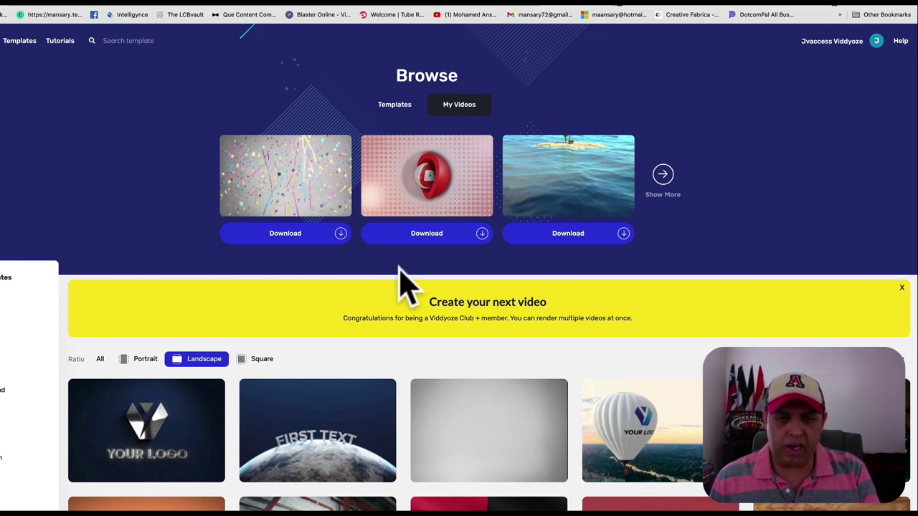
left_click(434, 235)
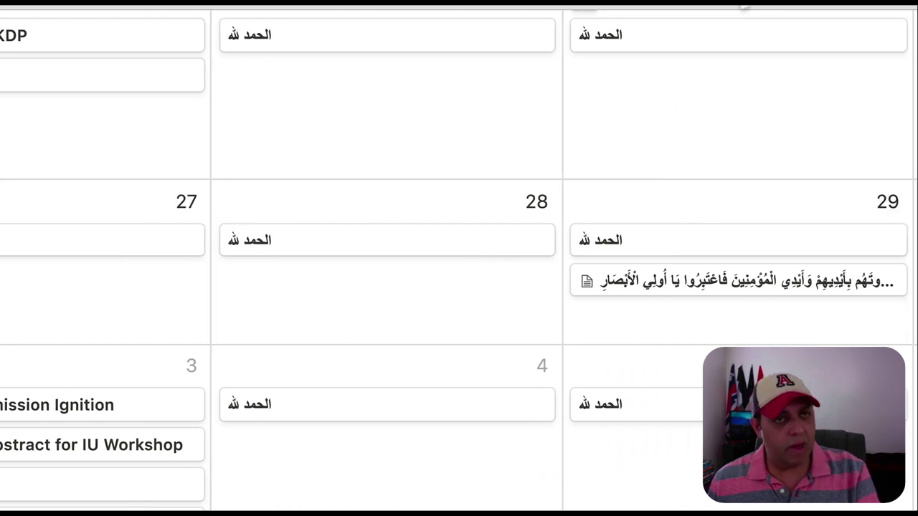
mouse_move(233, 208)
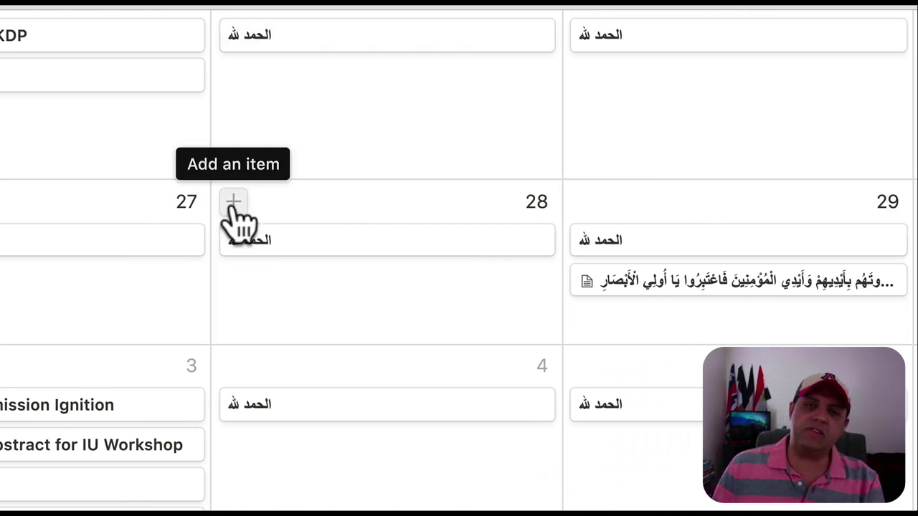